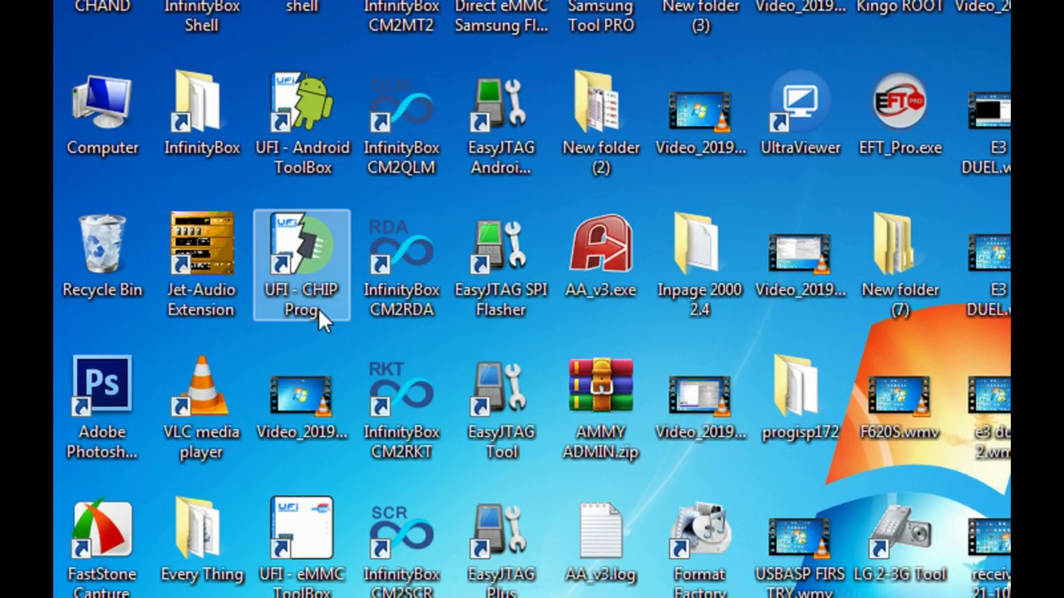
Step: Run UFI - CHIP Prog as administrator and configure it for an I2C EEPROM, model 24X08, with a 100 kHz clock
right_click(324, 310)
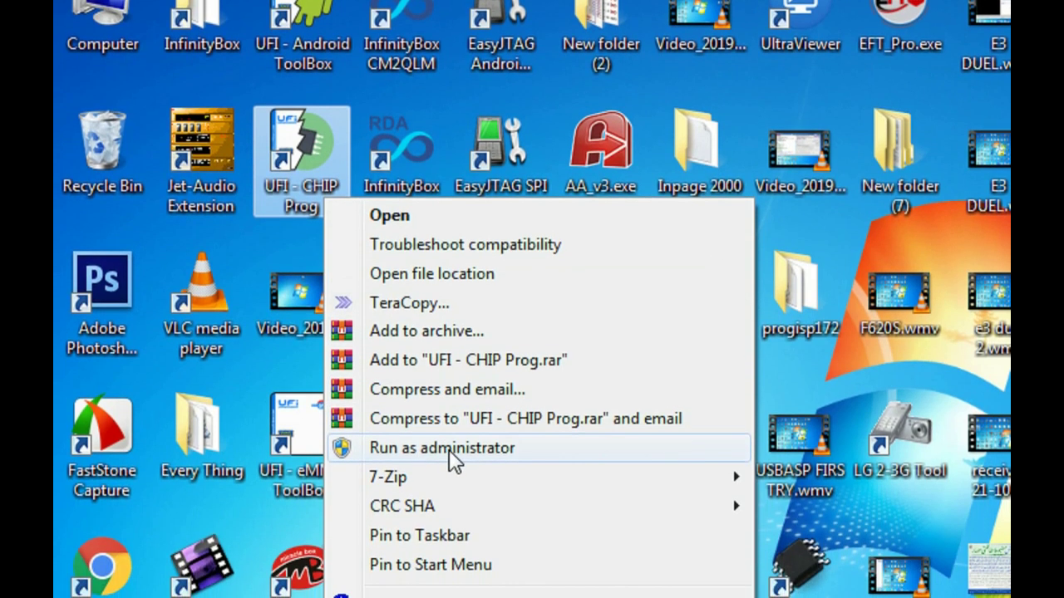
click(449, 449)
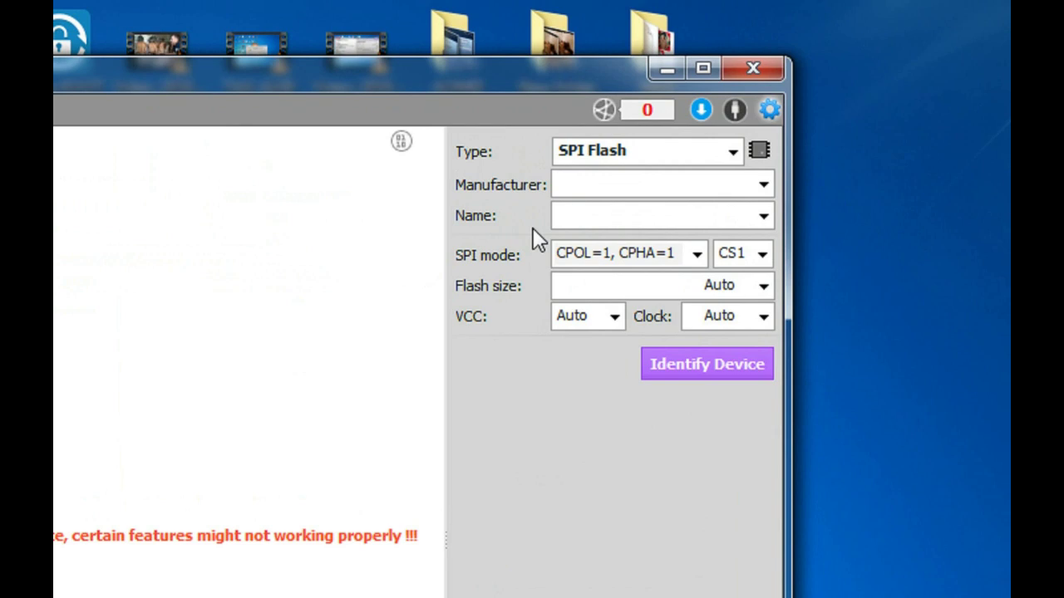
click(732, 152)
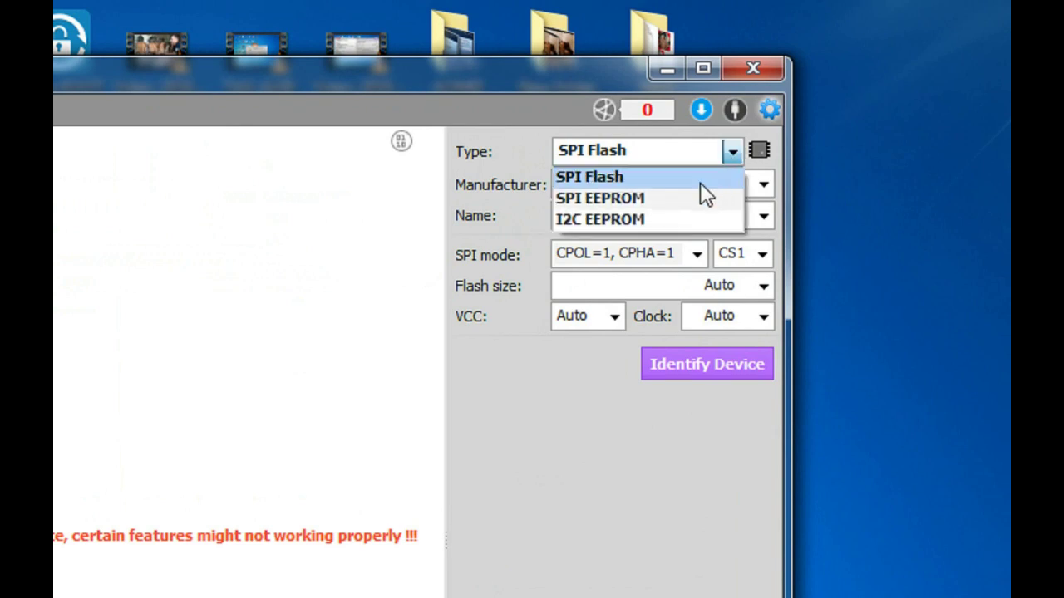
click(648, 220)
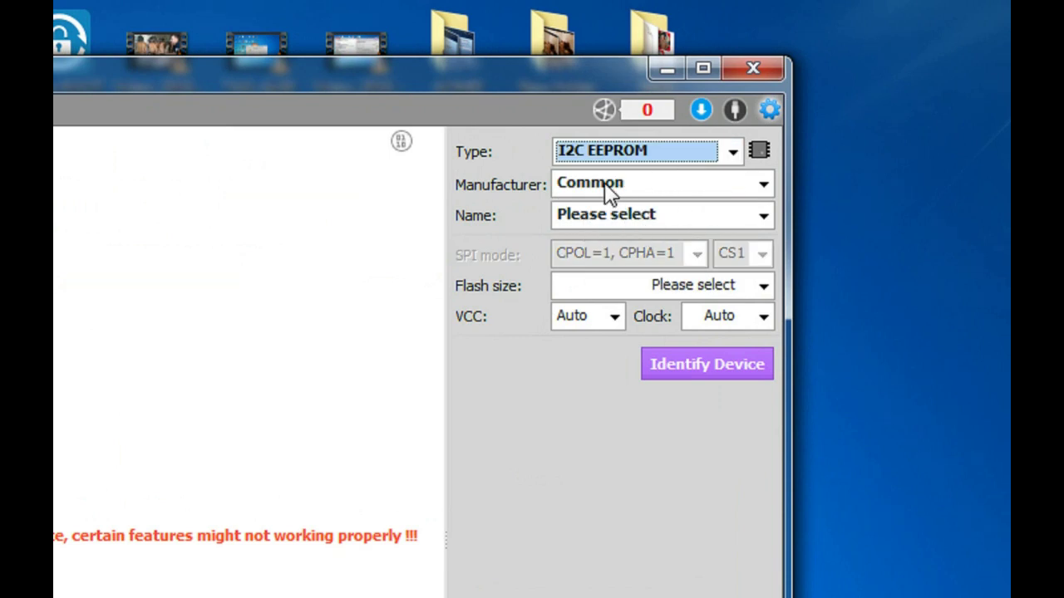
click(650, 218)
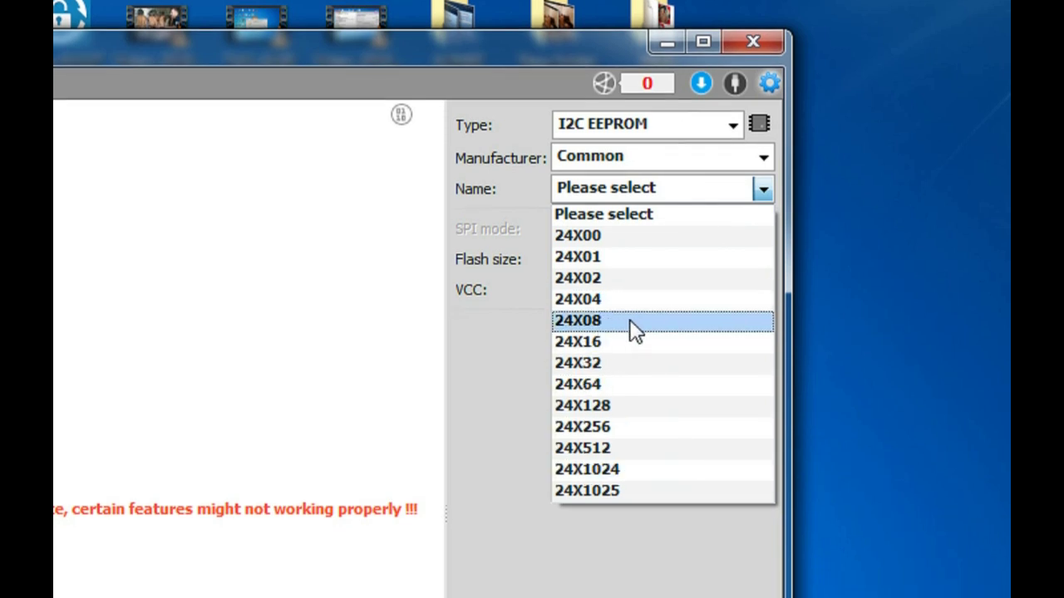
click(631, 324)
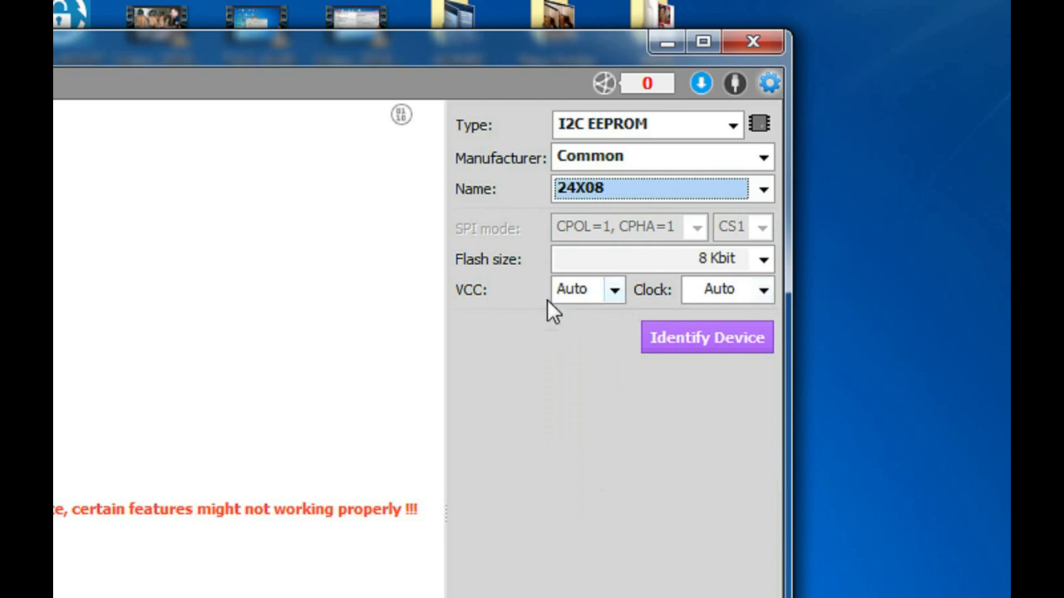
click(763, 288)
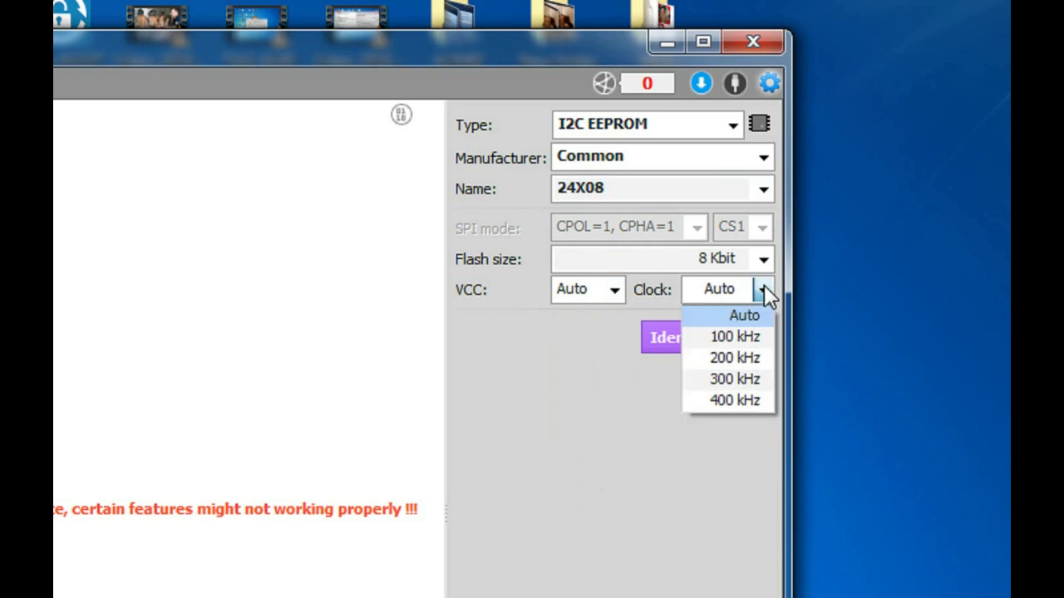
click(750, 337)
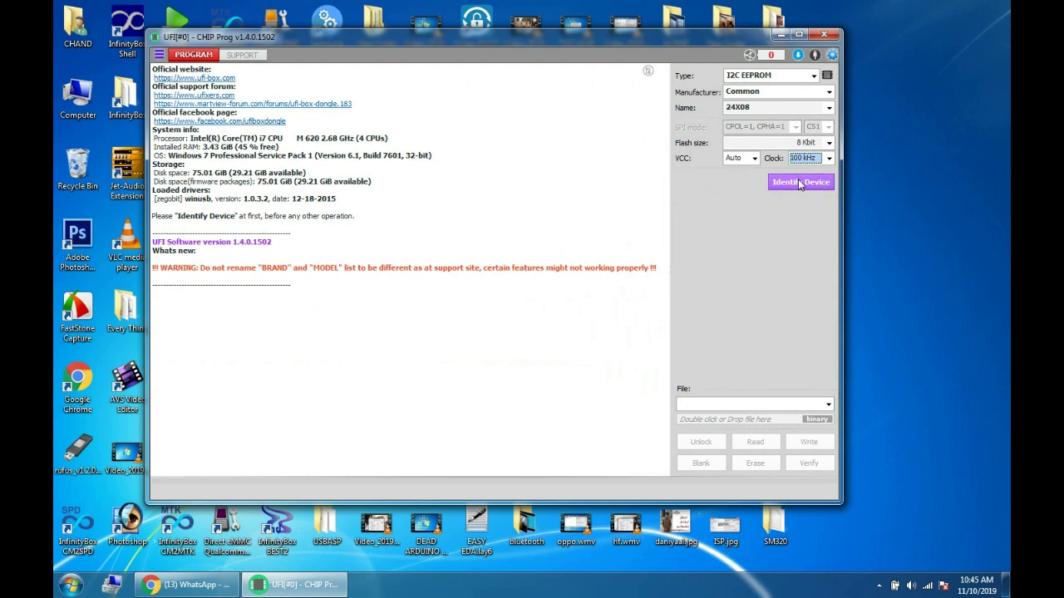
Step: Identify the connected EEPROM and display the hex view to inspect its contents through the last page
click(798, 182)
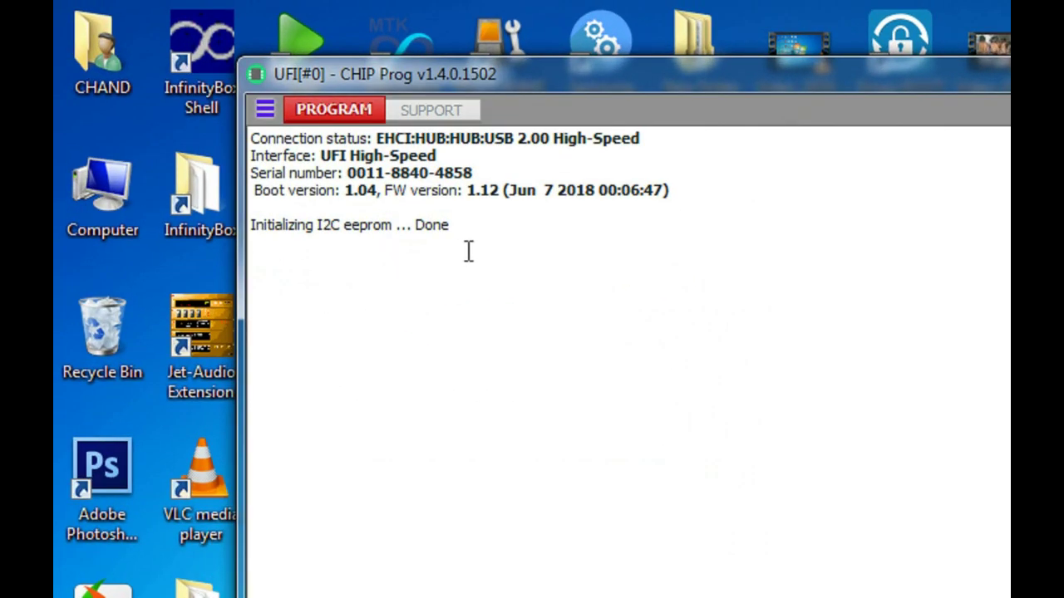
drag(255, 230, 456, 225)
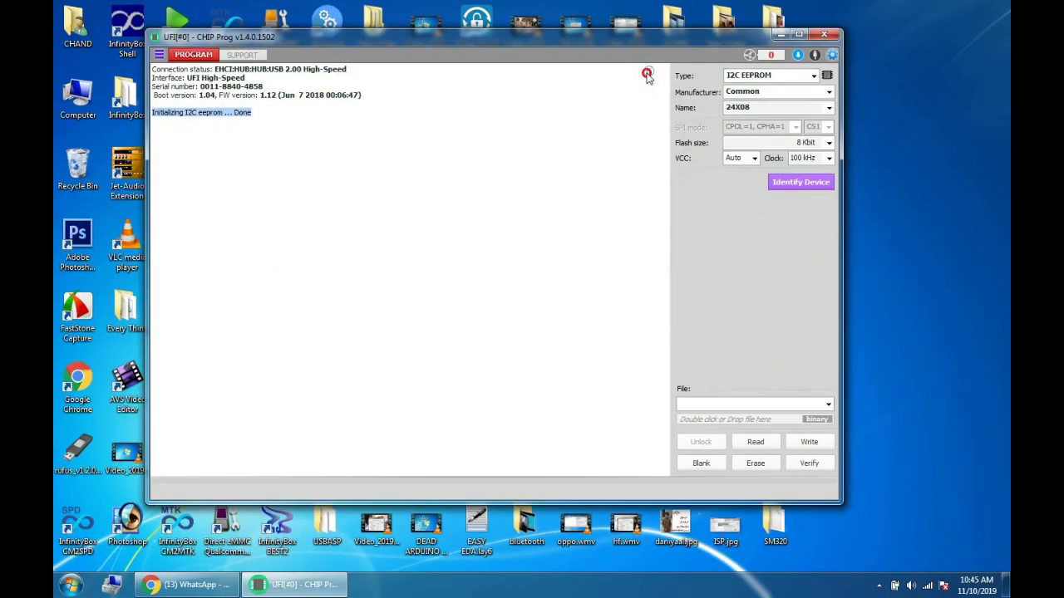
click(647, 73)
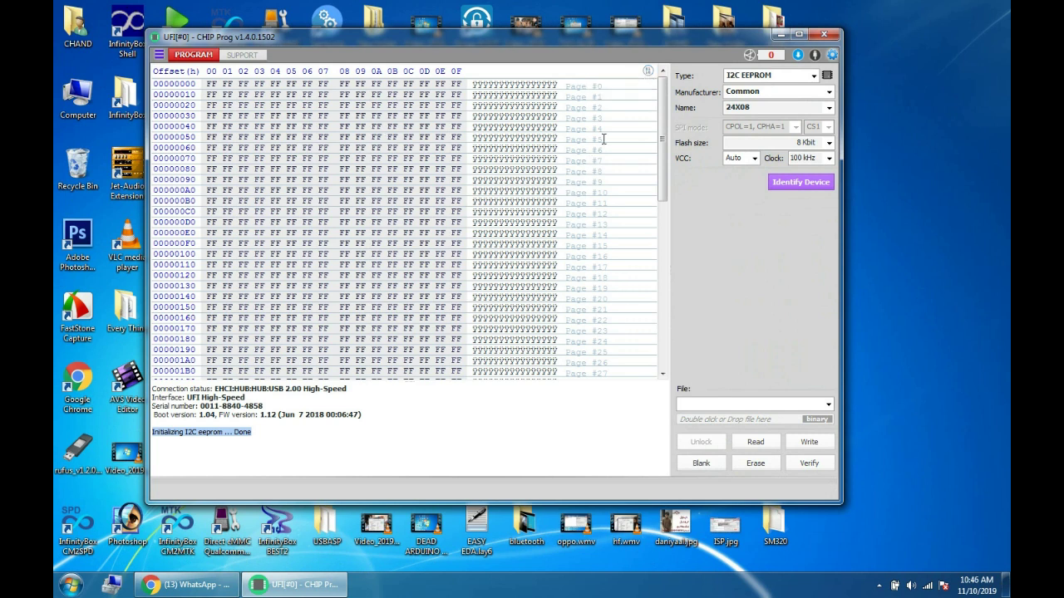
drag(663, 92, 674, 291)
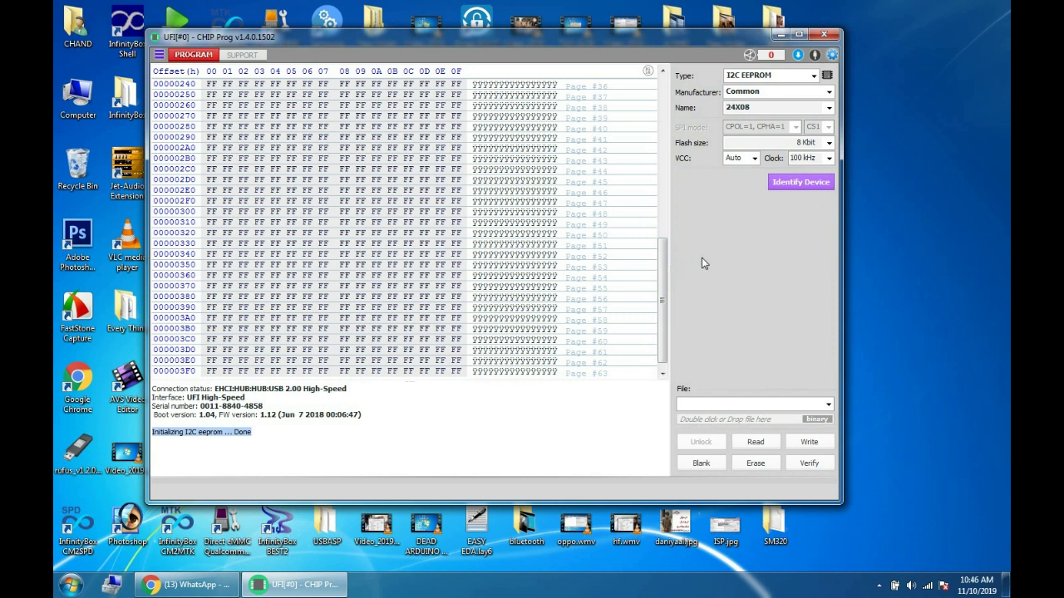
Step: Try to erase the EEPROM using the 8 Kbit flash size
click(754, 465)
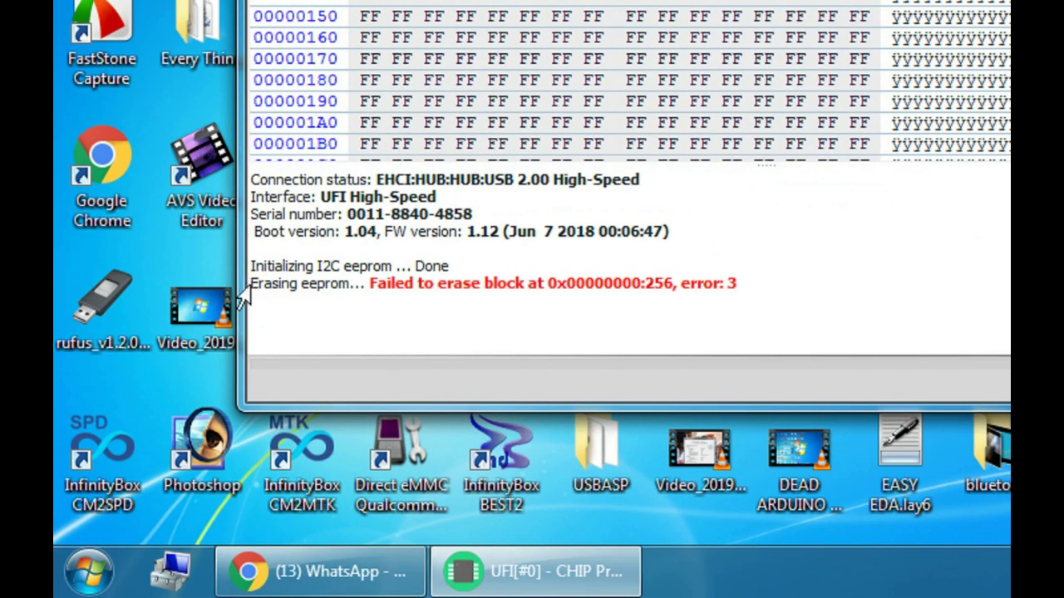
drag(375, 282, 742, 277)
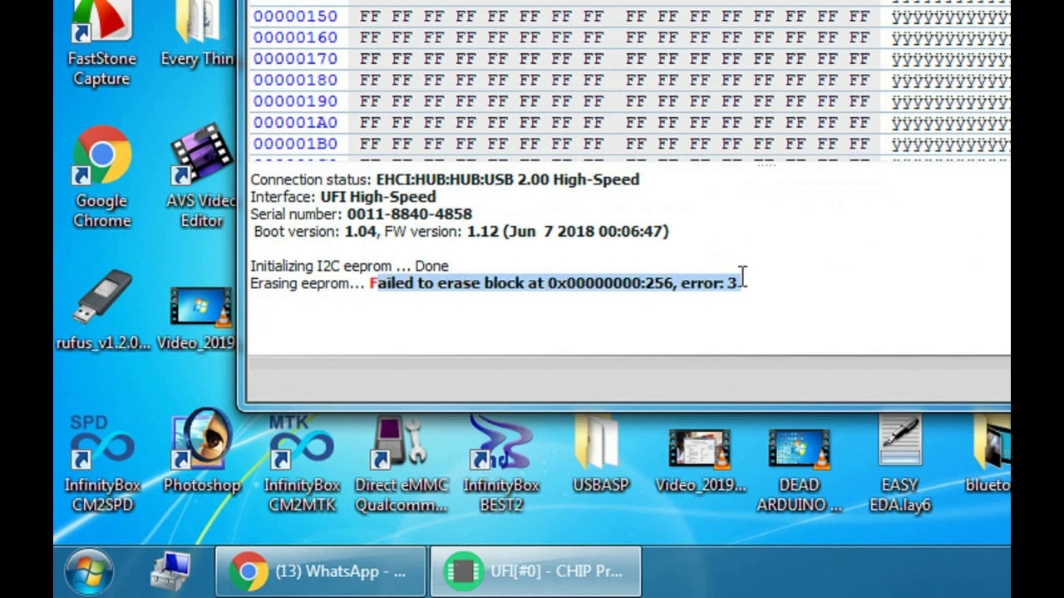
click(743, 246)
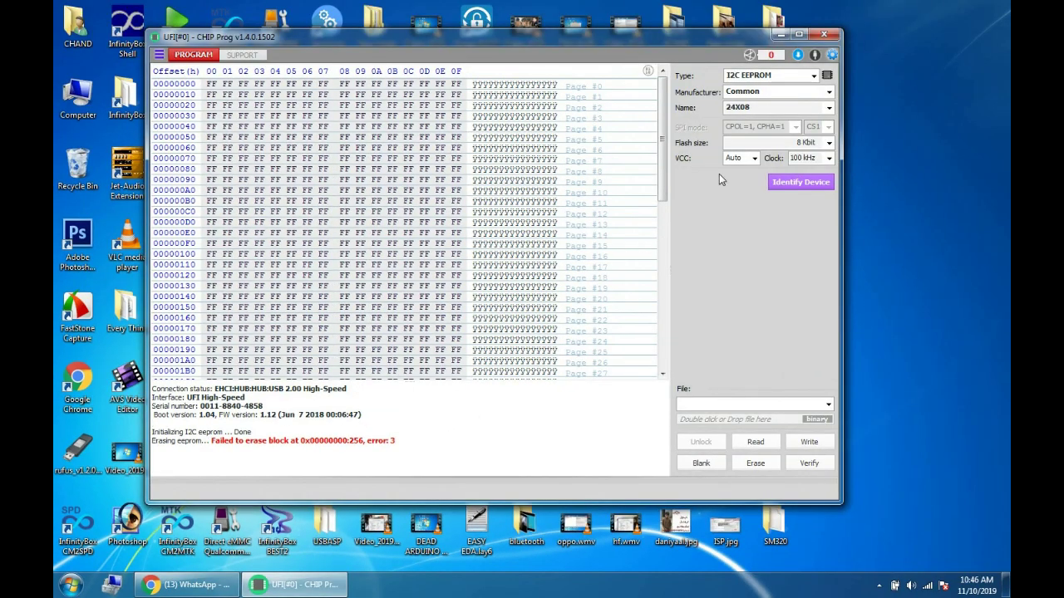
Step: Erase the EEPROM with the flash size set to 128 bit, and run a blank check on it
click(818, 143)
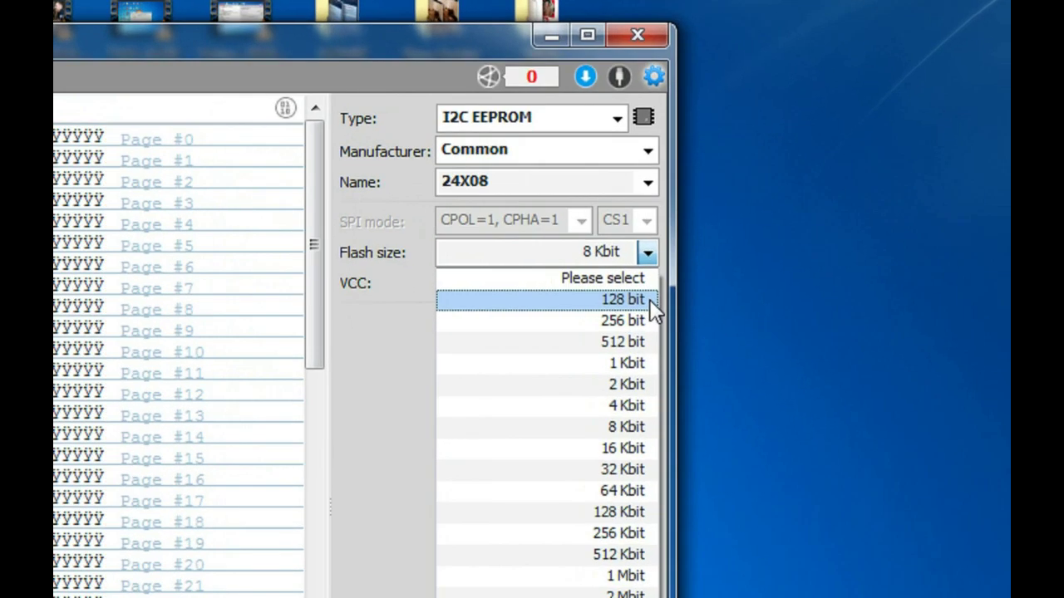
click(617, 301)
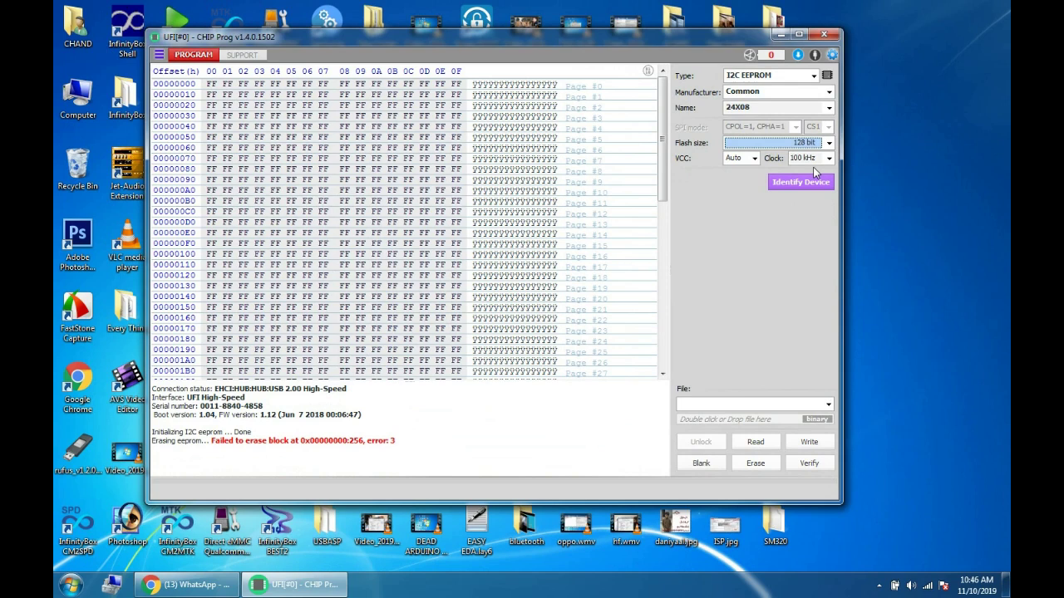
click(751, 465)
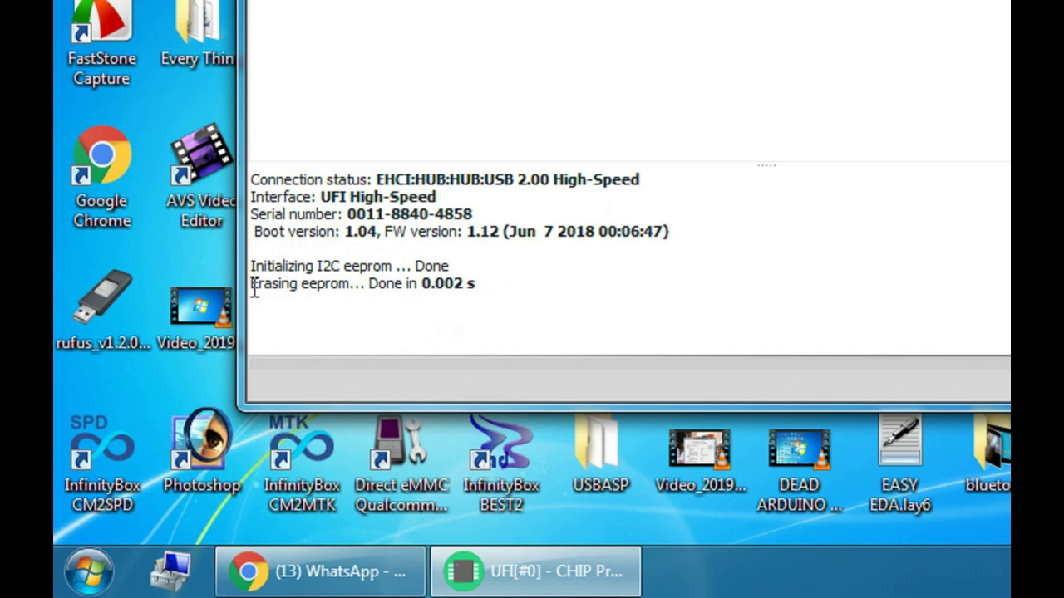
drag(251, 284, 503, 297)
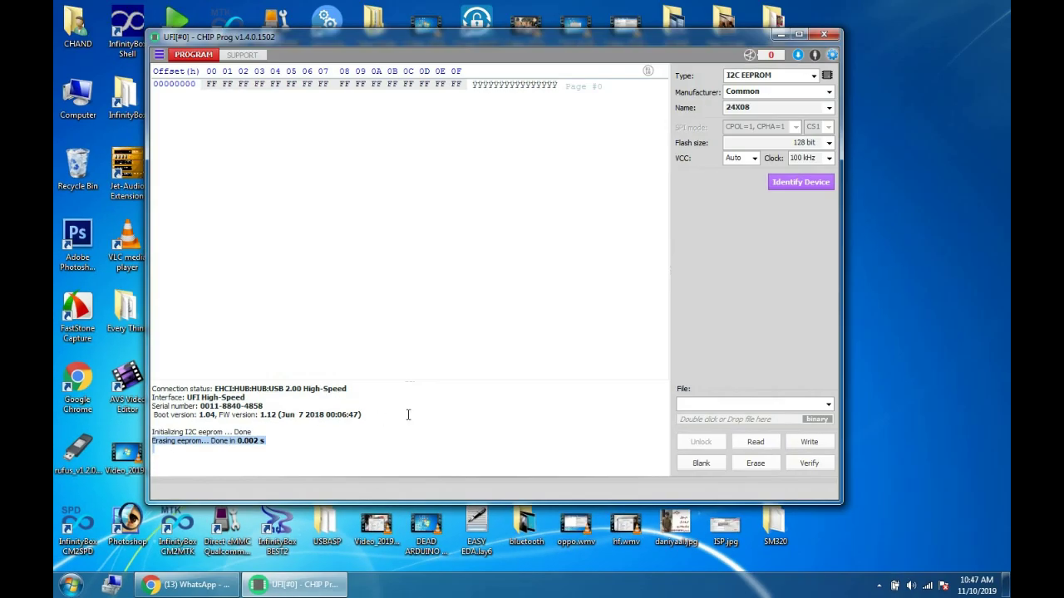
click(698, 464)
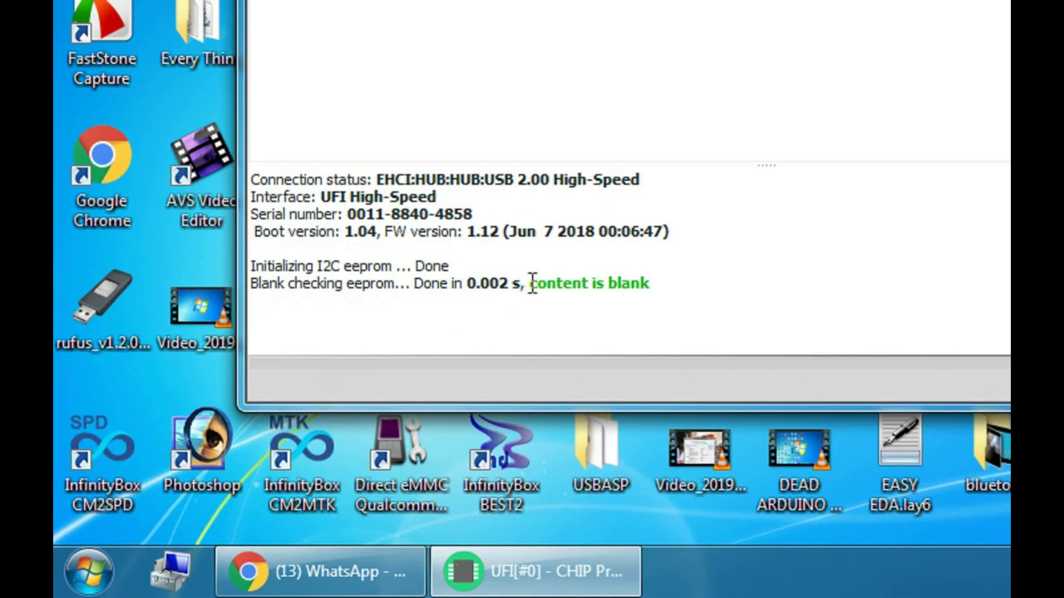
drag(532, 282, 664, 292)
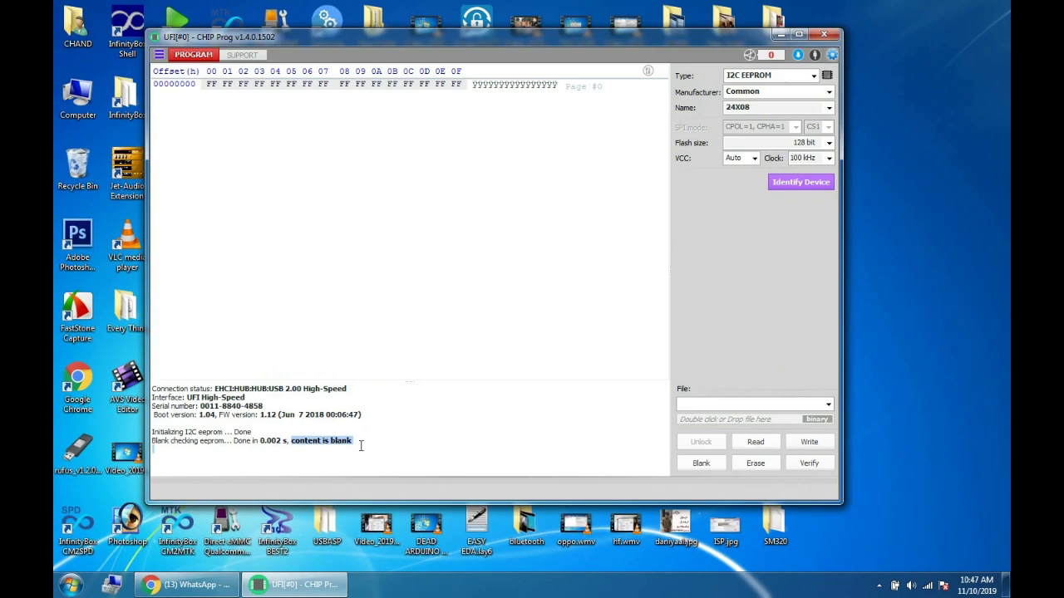
Step: Load SM-320.bin from the ROUTER\SUNWIN SM-320 folder on drive D into the programmer and write it to the EEPROM
double_click(73, 104)
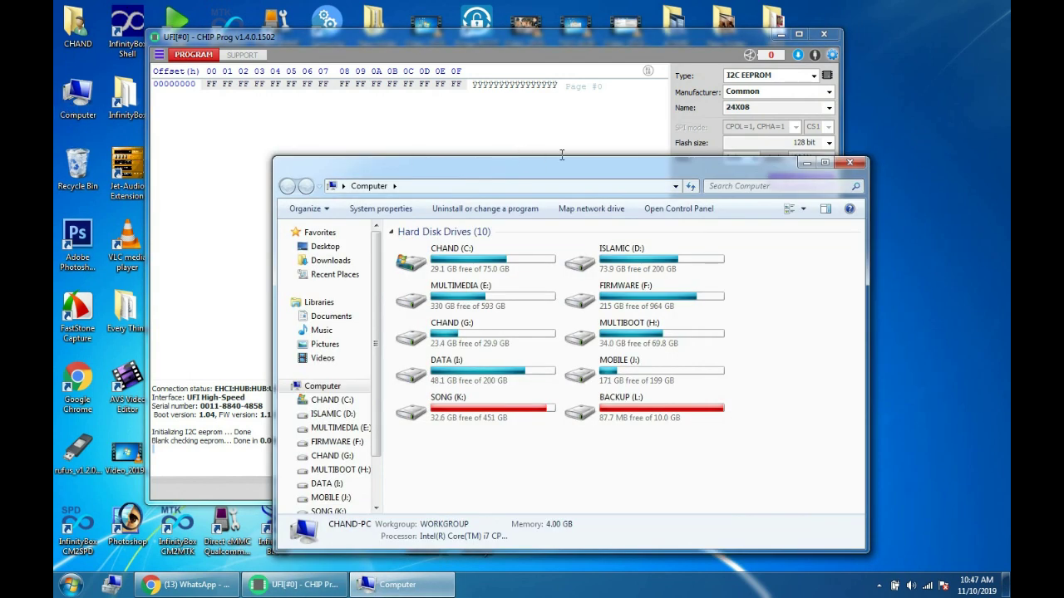
double_click(601, 163)
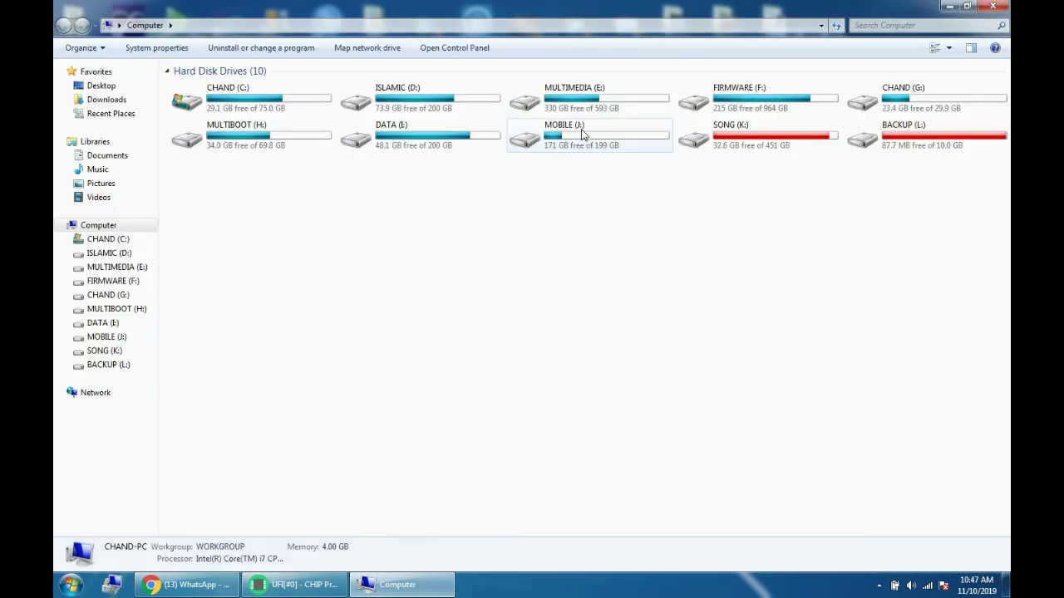
click(446, 100)
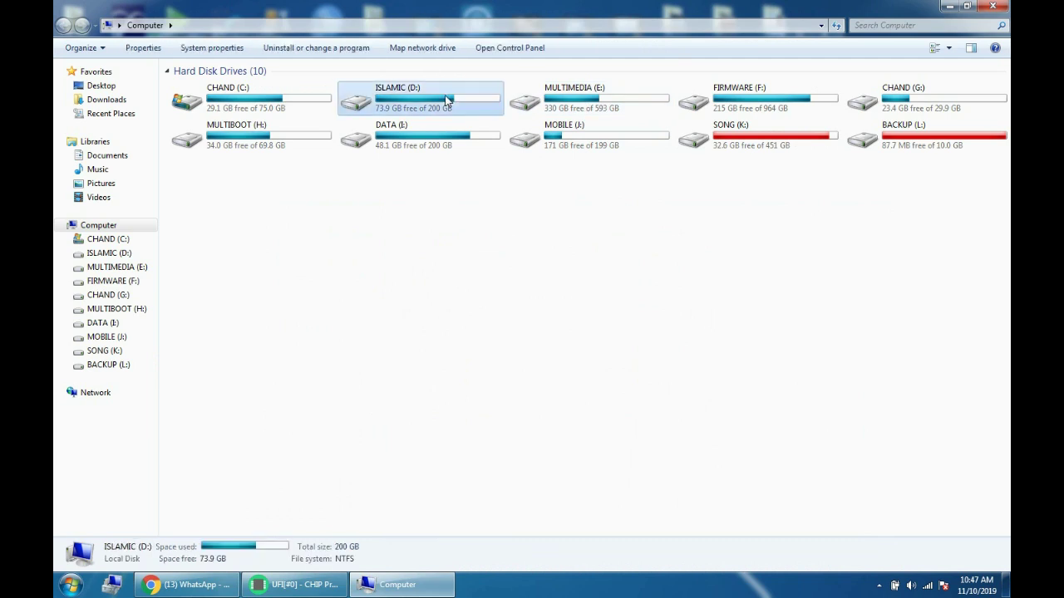
double_click(446, 100)
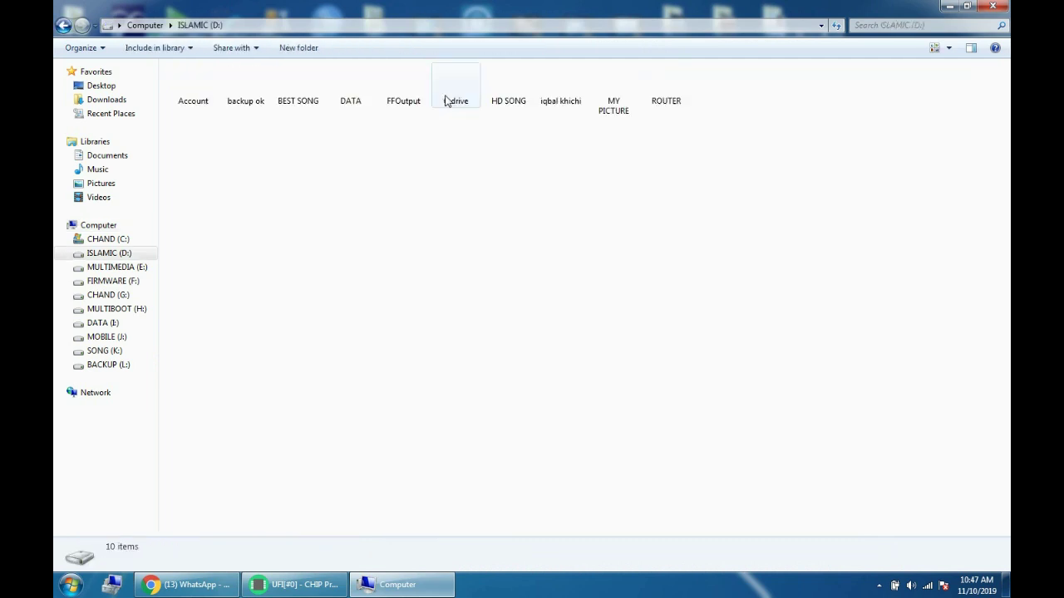
double_click(665, 88)
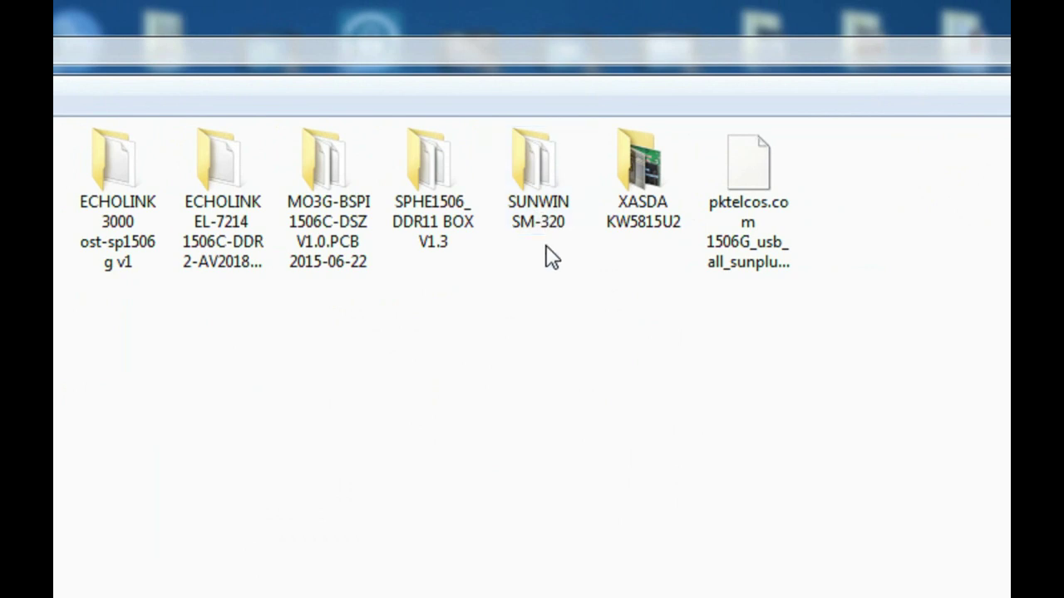
double_click(541, 177)
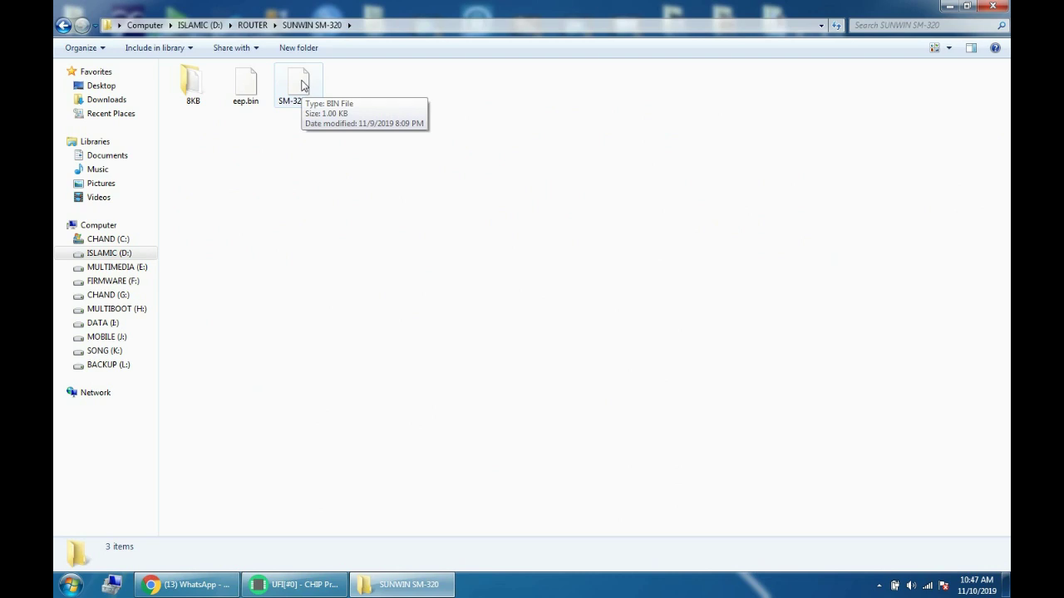
drag(301, 84, 717, 422)
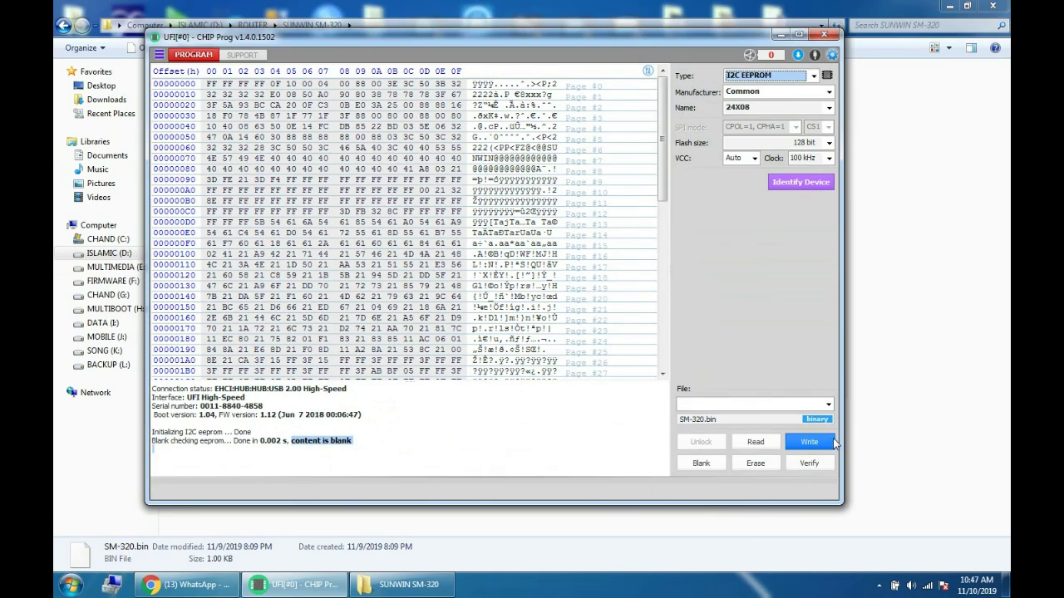
click(822, 444)
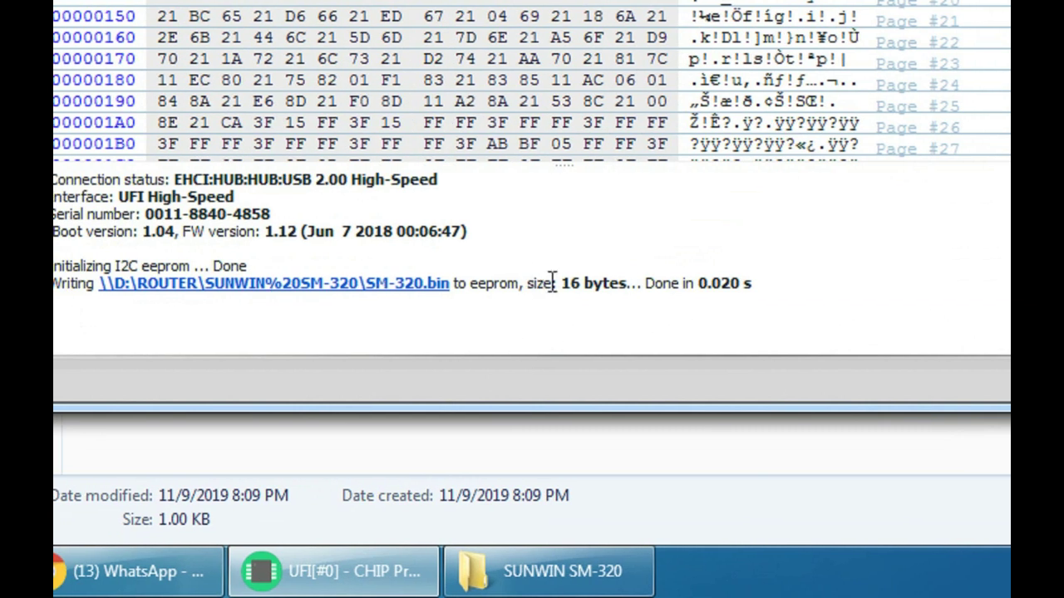
drag(553, 282, 763, 283)
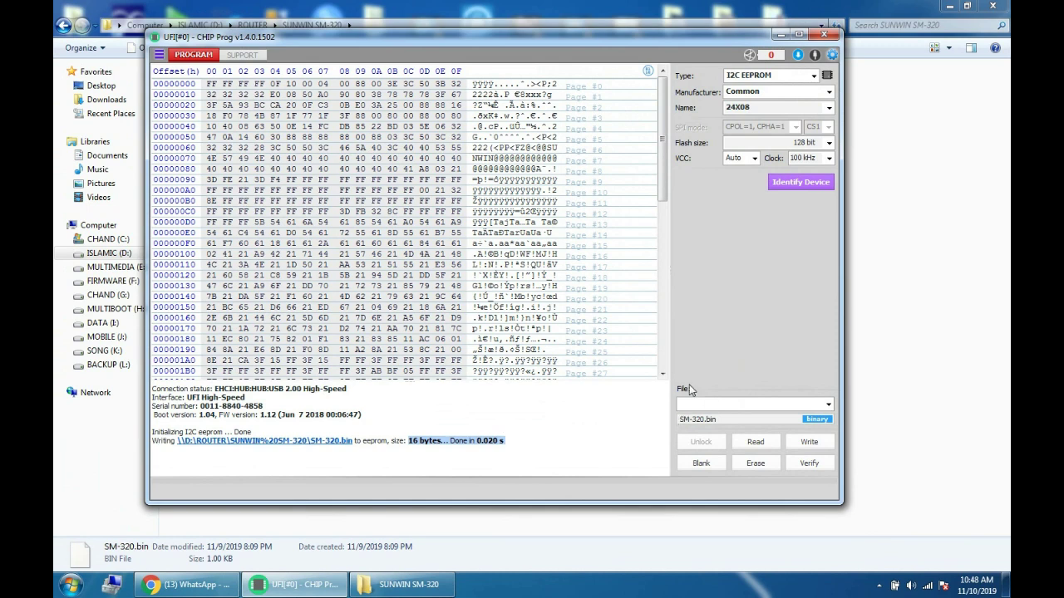
Step: Identify the device again and verify the EEPROM's content against the loaded SM-320.bin
click(797, 184)
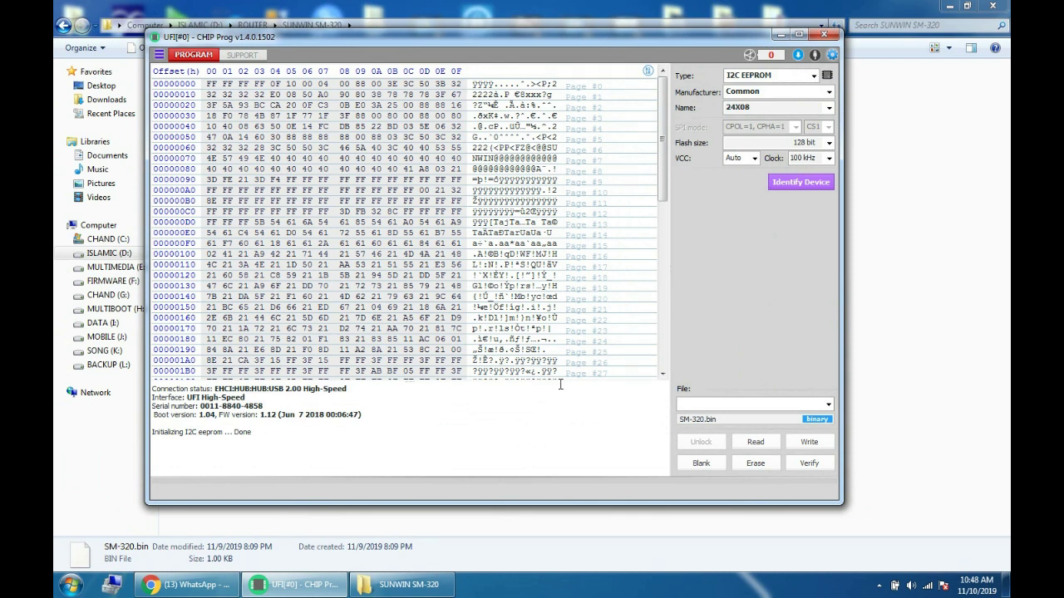
click(827, 470)
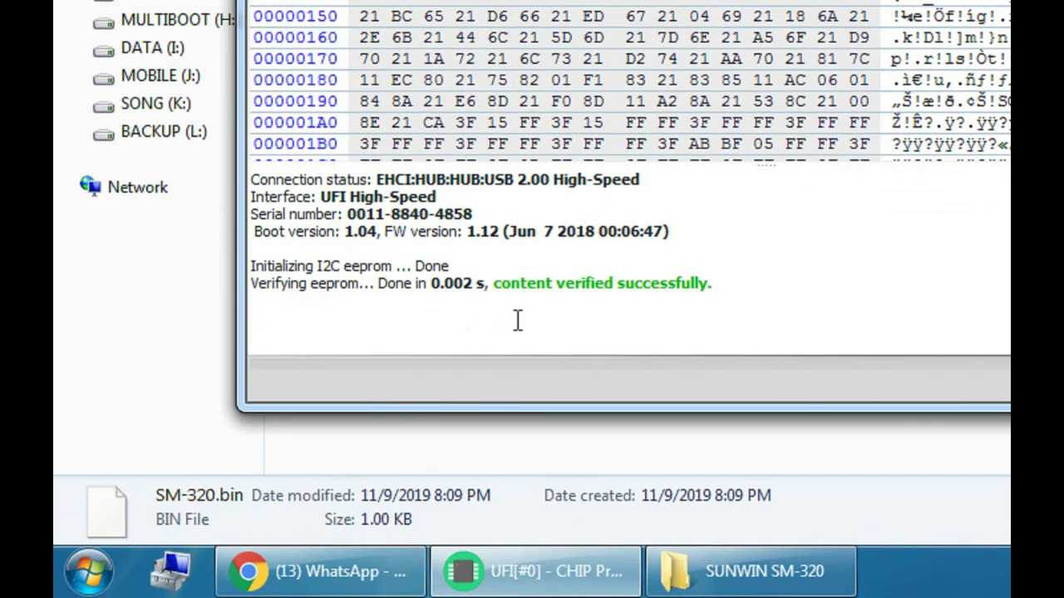
drag(493, 283, 716, 292)
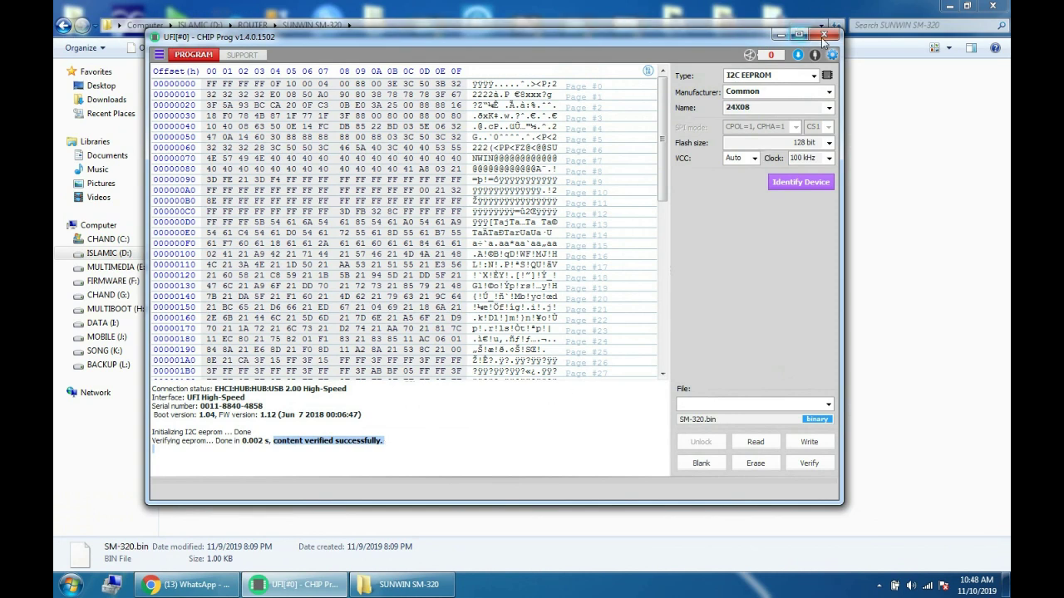
Step: Close the chip programmer and the SUNWIN SM-320 folder window
click(824, 35)
click(991, 6)
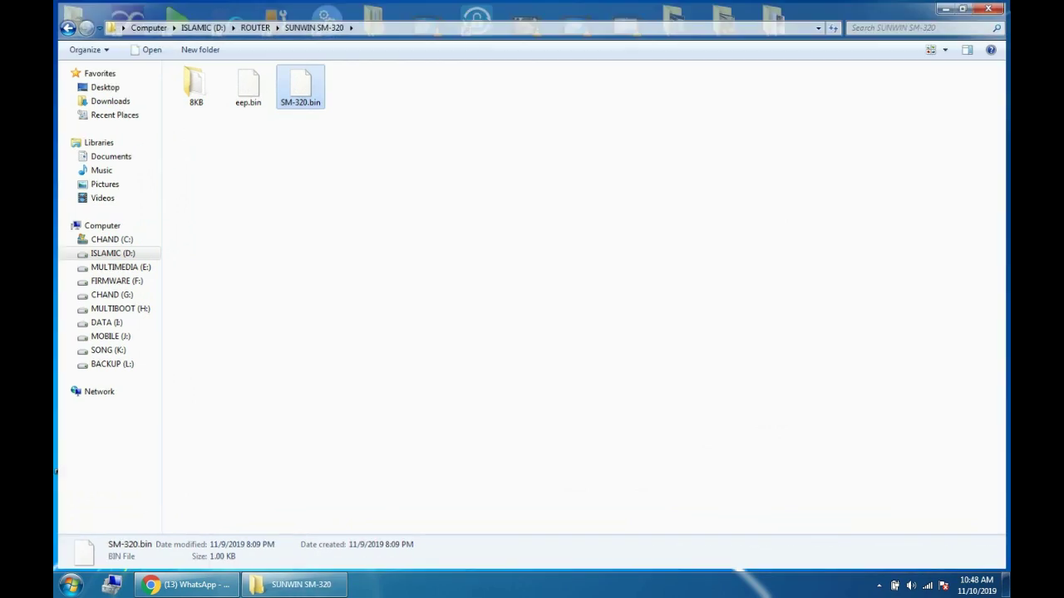